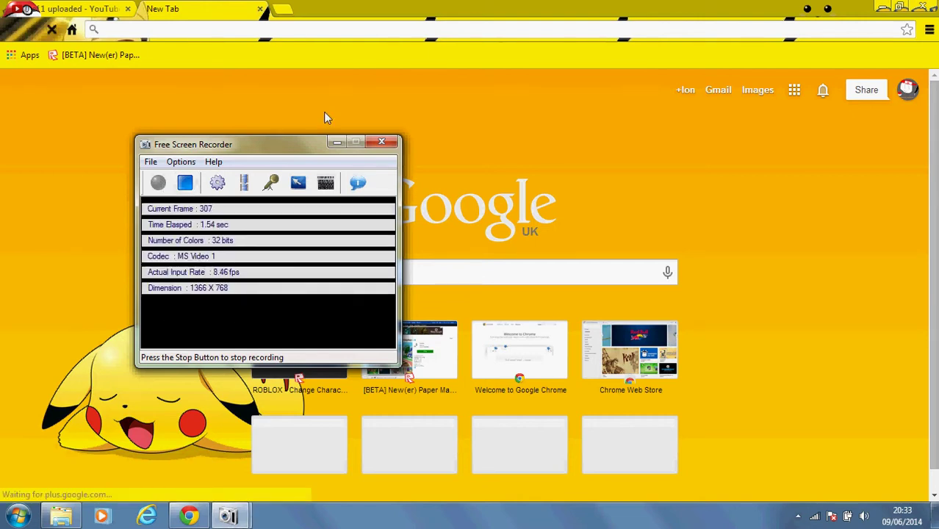
left_click(337, 142)
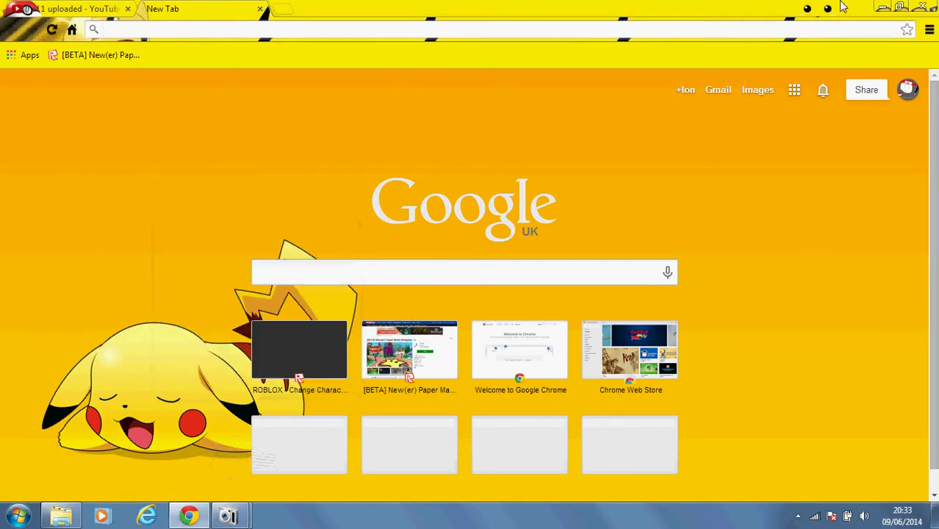
left_click(878, 7)
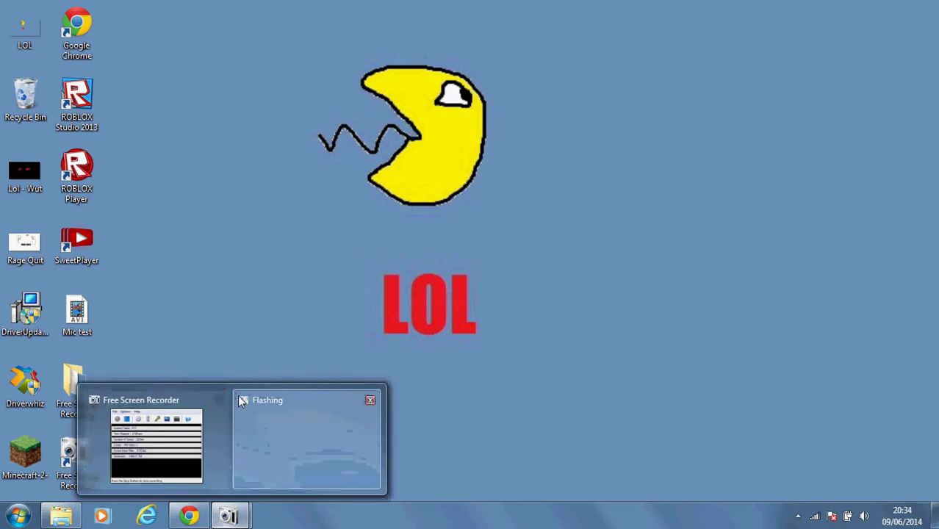
left_click(189, 516)
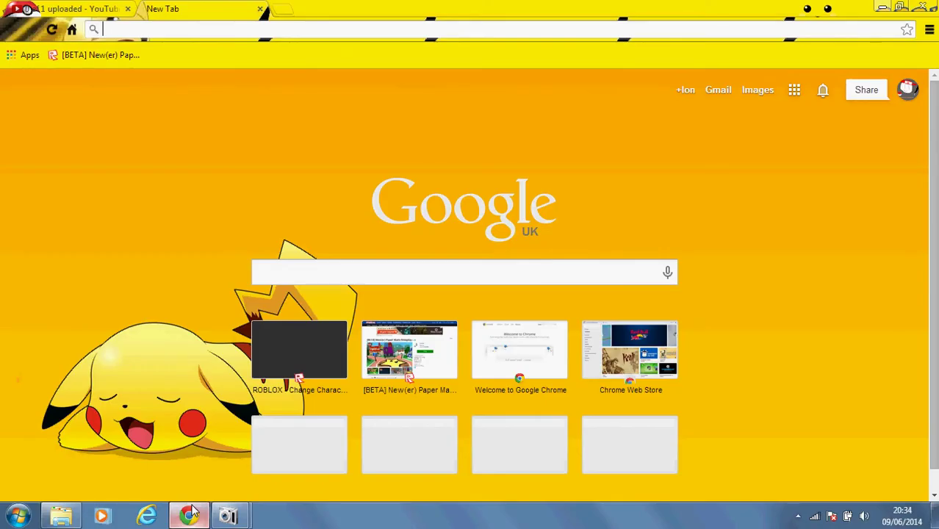
Try to search the web for minecraft forge
left_click(296, 276)
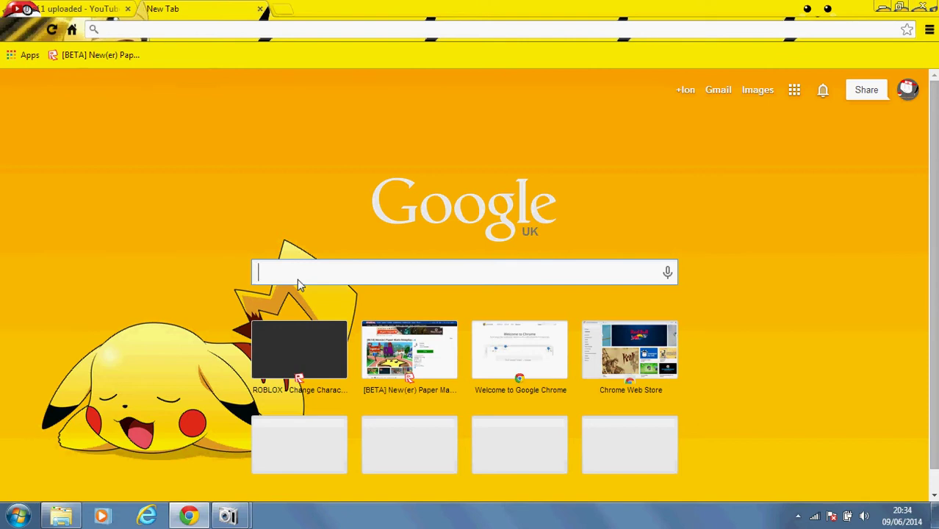
left_click(195, 33)
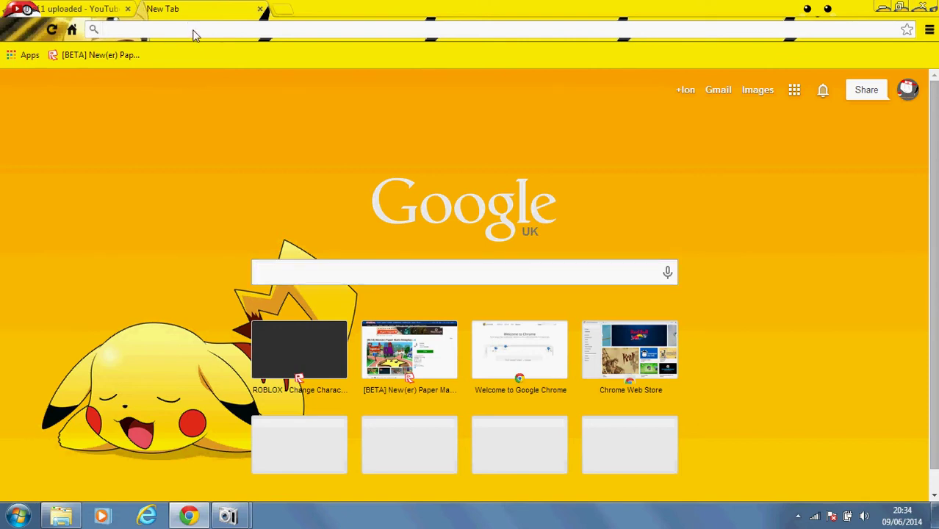
left_click(287, 278)
type("min")
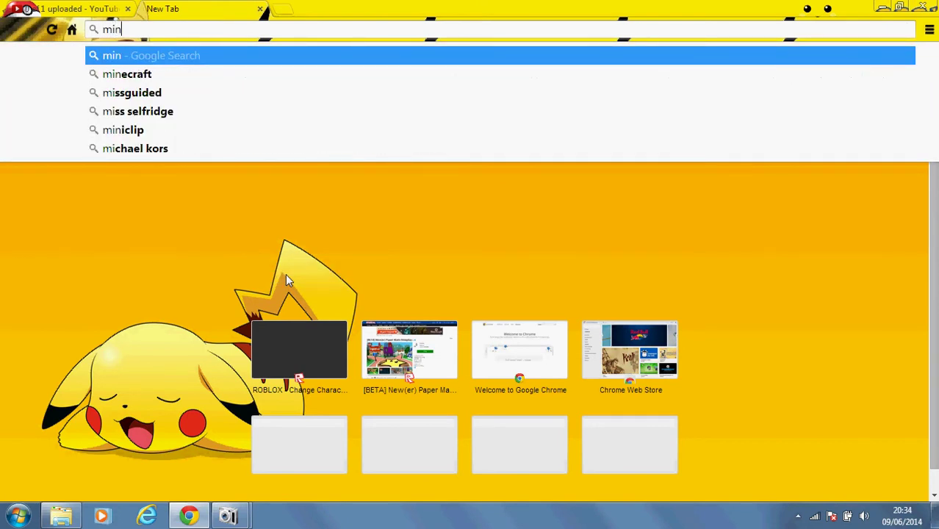
type("ecraf")
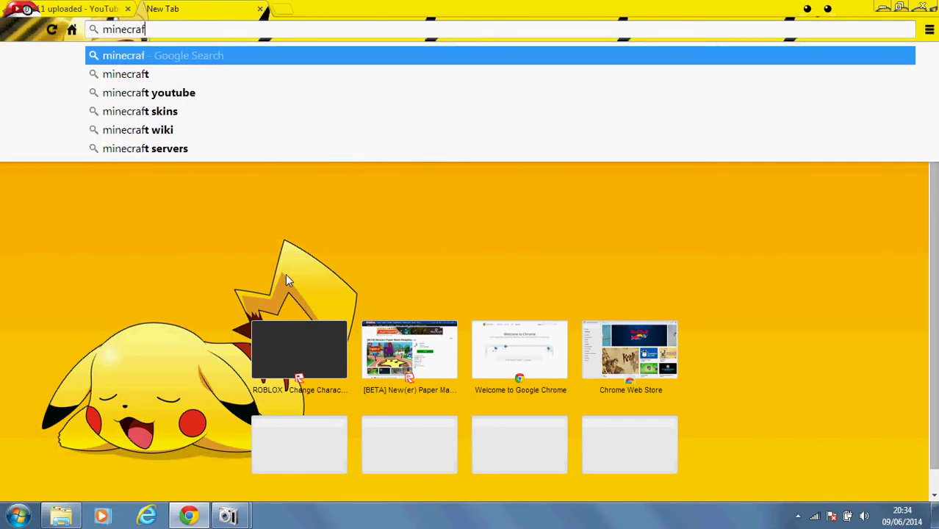
type("t forge")
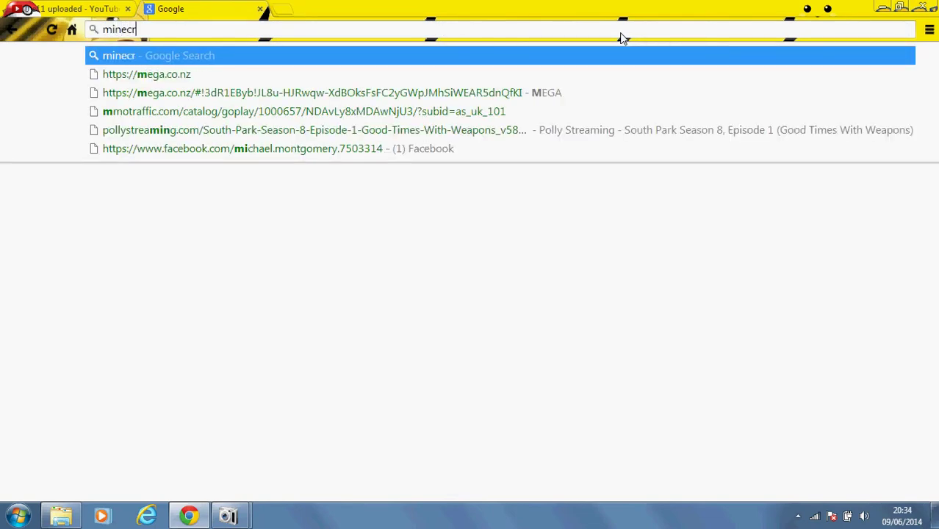
Search the web for minecraftforge.dowloads and open the Minecraft Forge Downloads page at files.minecraftforge.net
type("forge ")
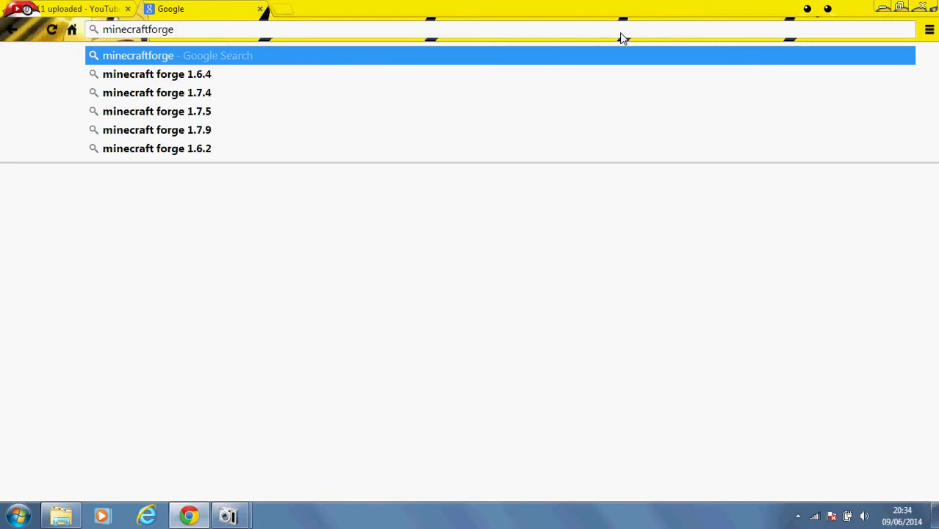
type(".")
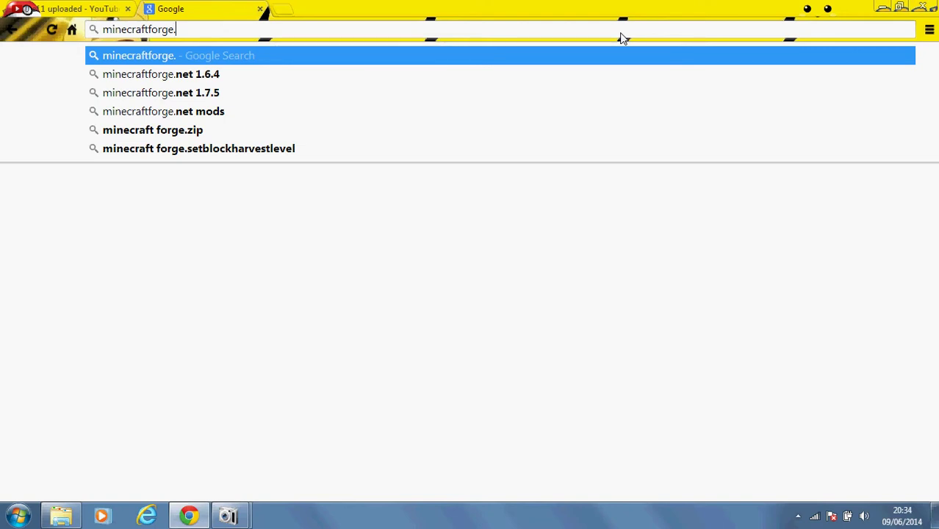
type("dowloa")
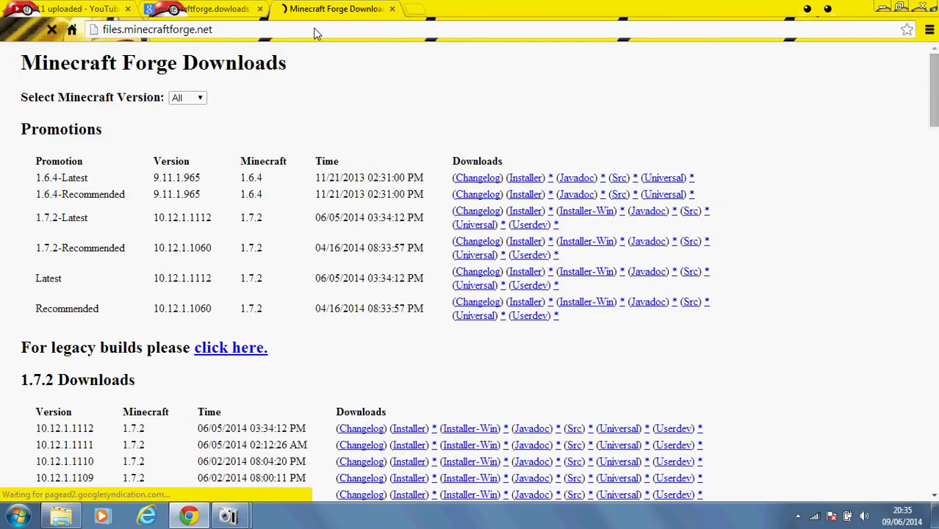
left_click(314, 33)
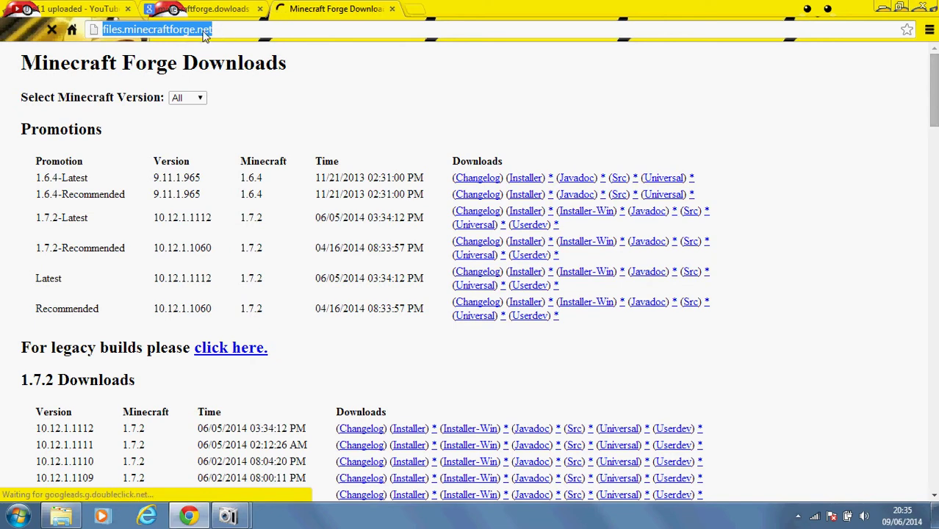
left_click(350, 98)
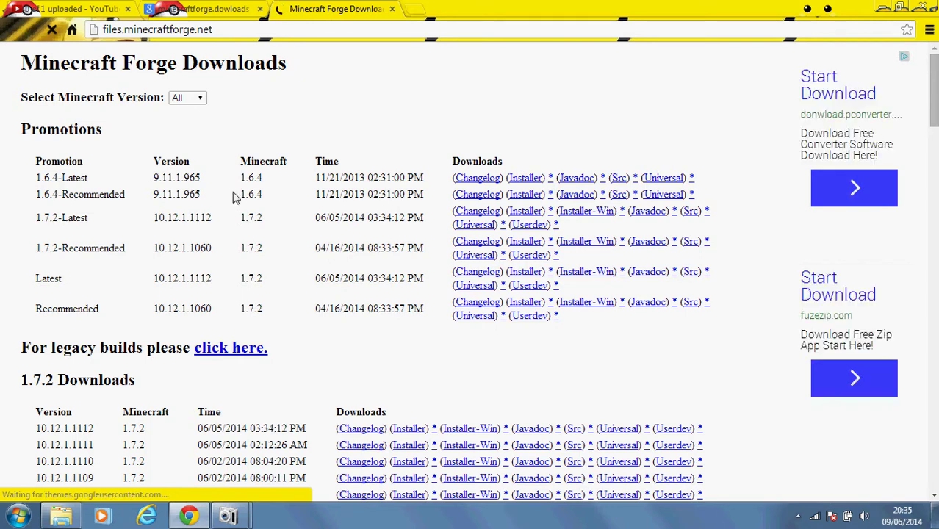
mouse_move(934, 91)
left_mouse_down()
mouse_move(933, 232)
mouse_move(933, 88)
left_mouse_up()
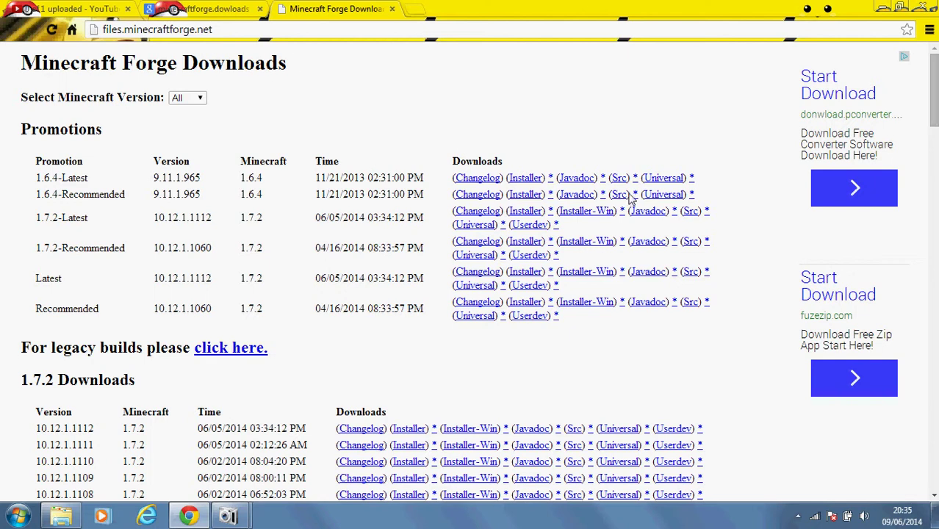
Switch to the Minecraft Launcher by starting it from the desktop, and select the Forge profile
left_click(883, 6)
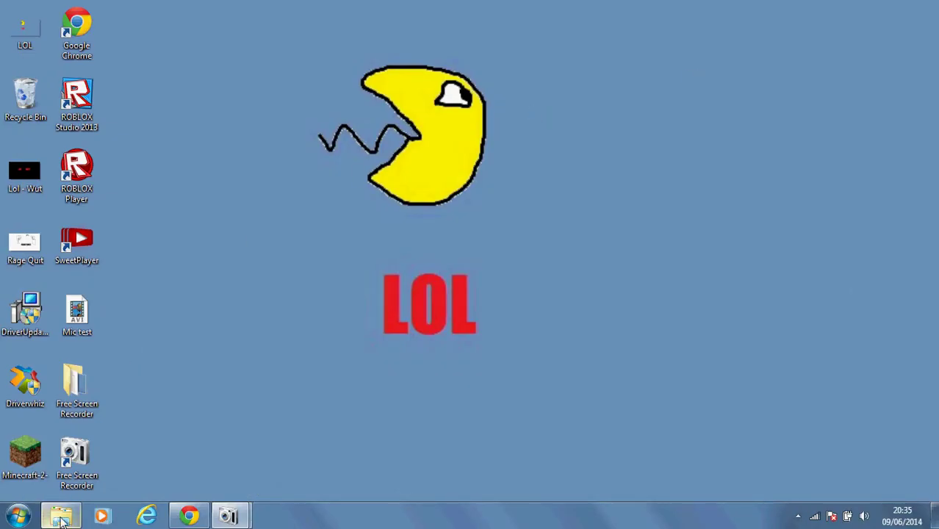
double_click(27, 456)
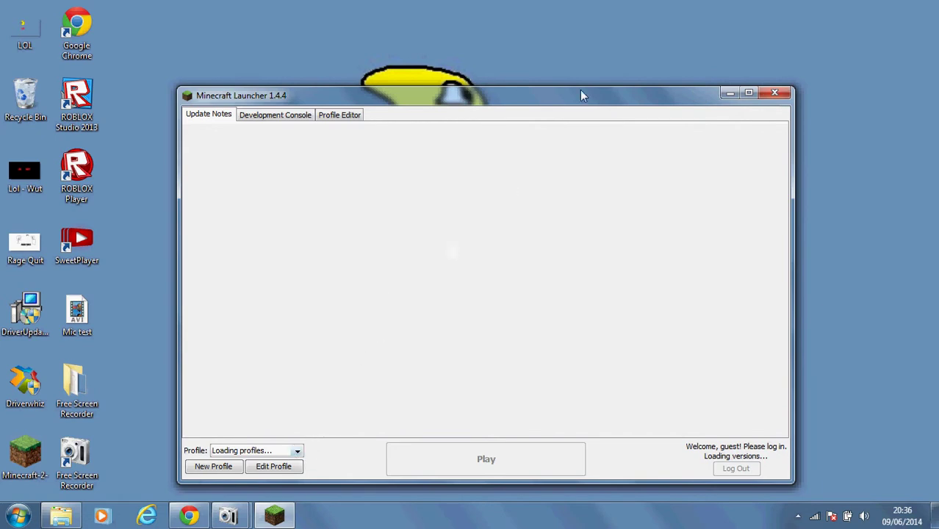
left_click(299, 451)
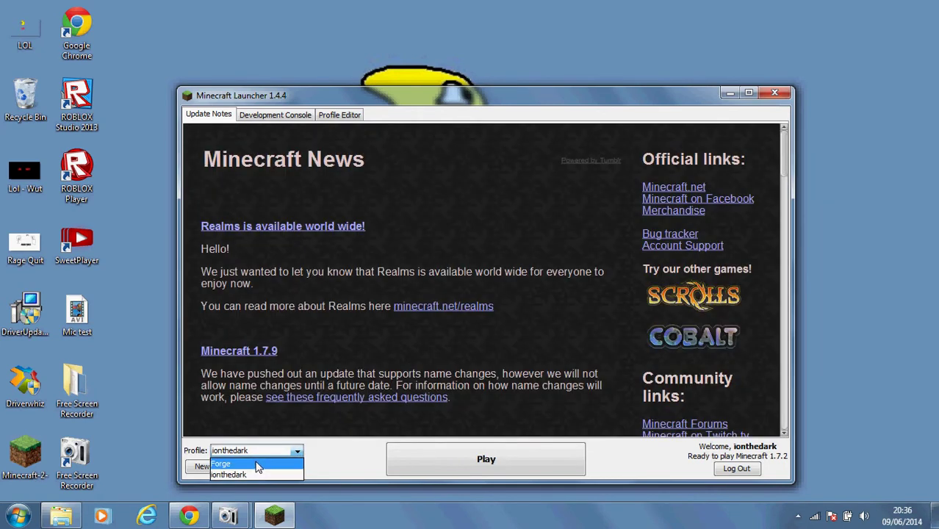
left_click(258, 466)
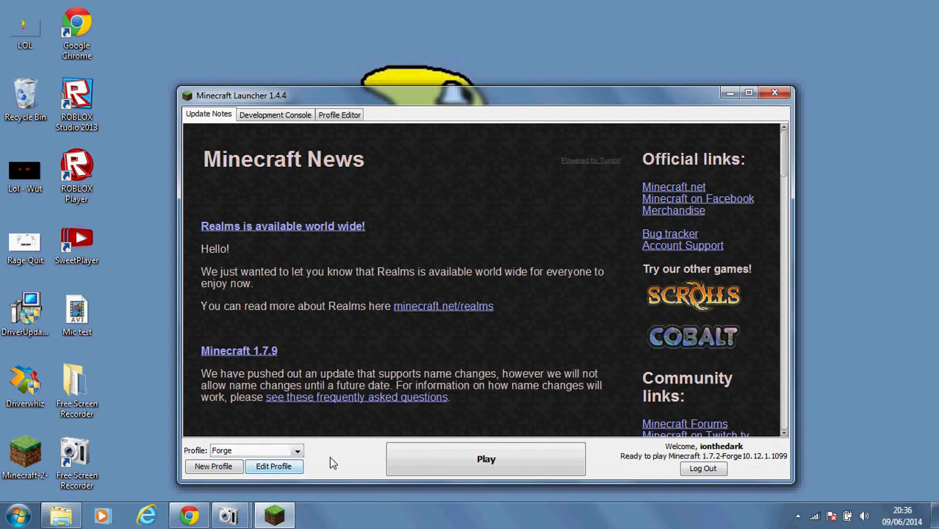
Check the version selected in the Forge profile's settings, leave them without saving and minimize the launcher
left_click(269, 469)
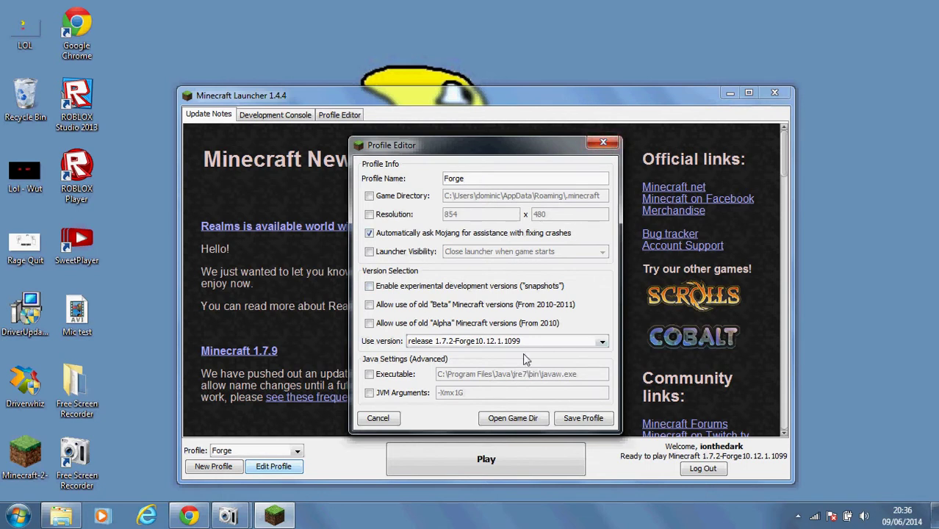
left_click(603, 142)
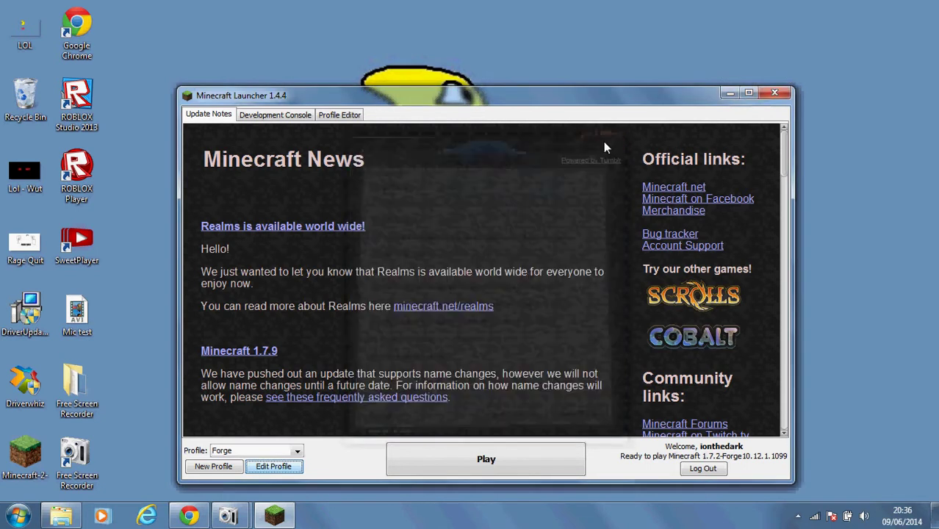
left_click(732, 94)
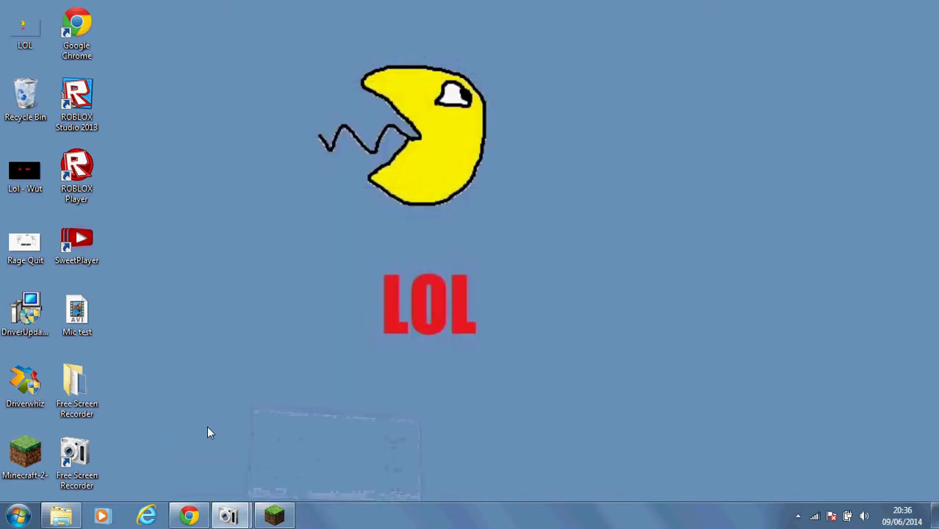
Find the Roaming folder by searching the computer for %appdata%, and open the mods folder inside .minecraft
left_click(17, 516)
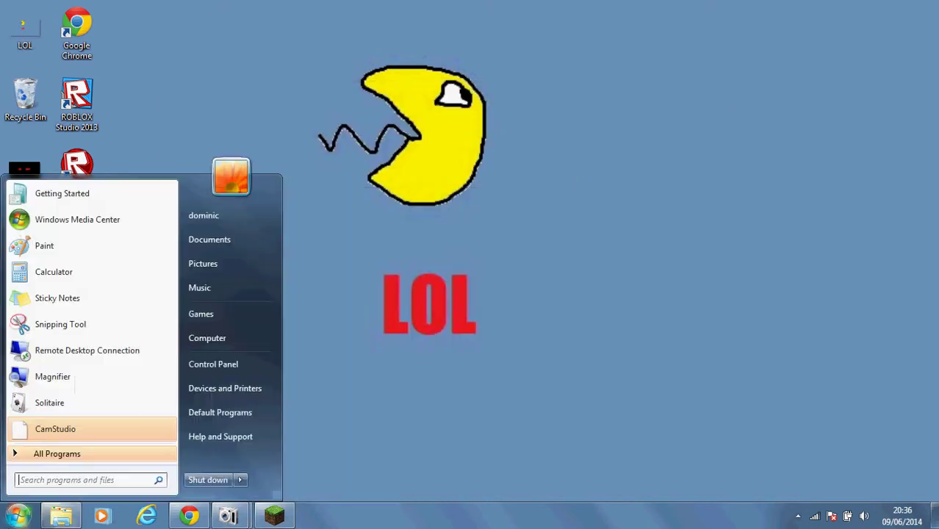
left_click(115, 484)
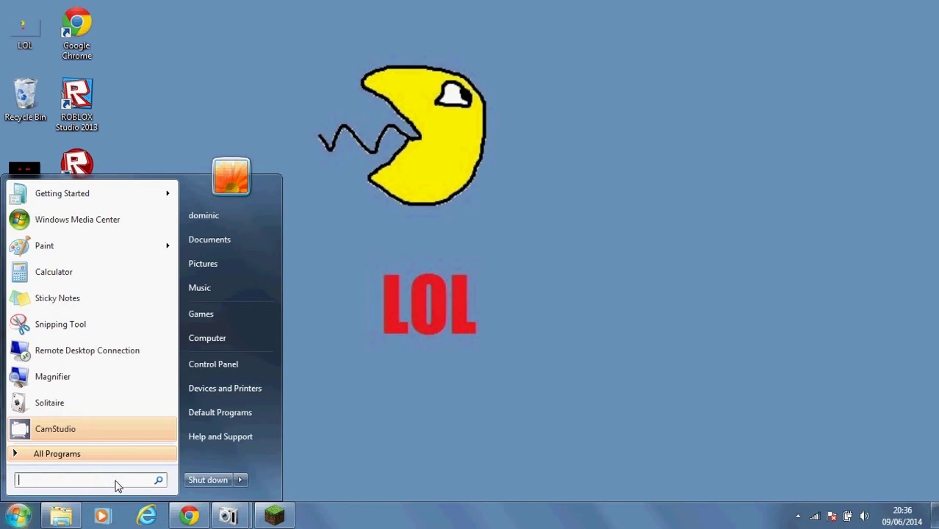
type("%")
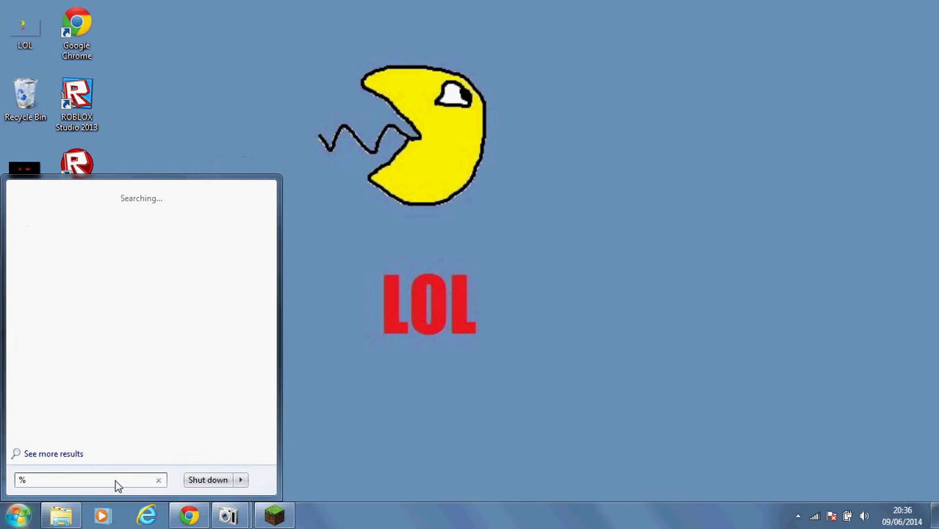
type("appdata%")
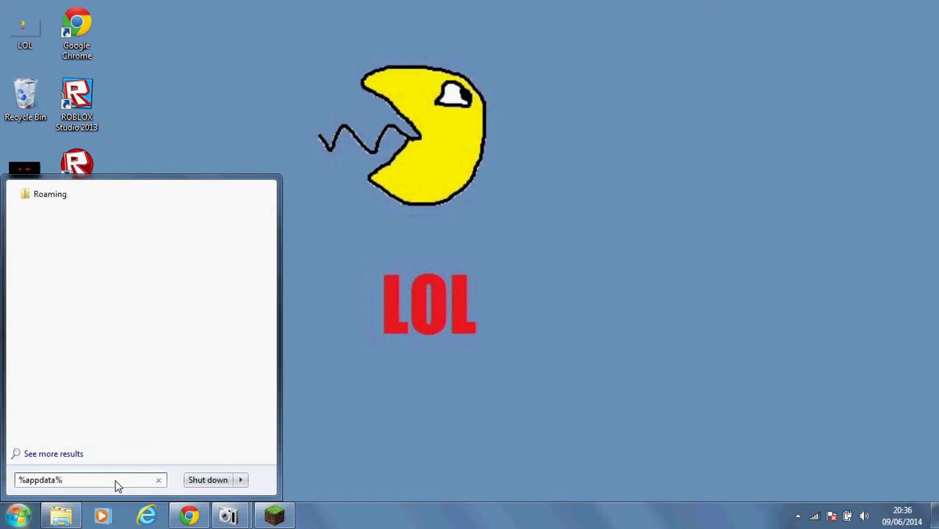
left_click(49, 194)
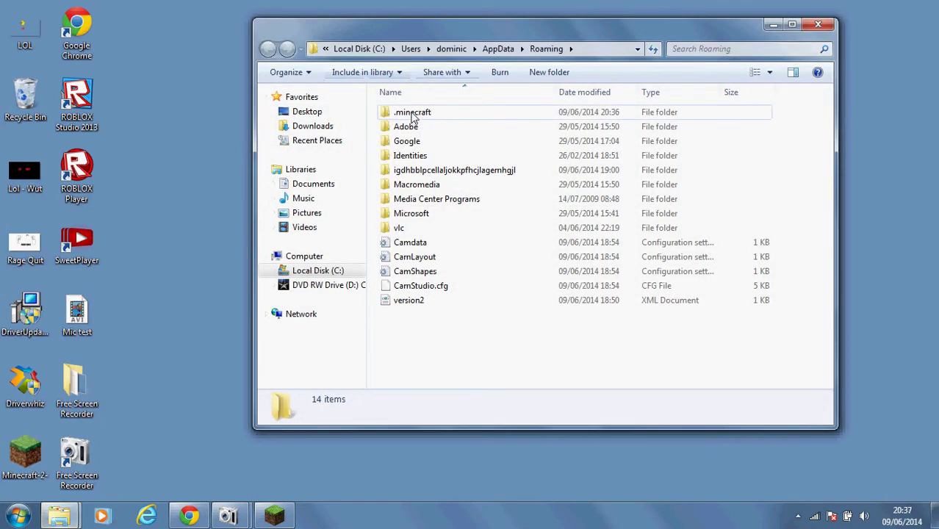
double_click(413, 113)
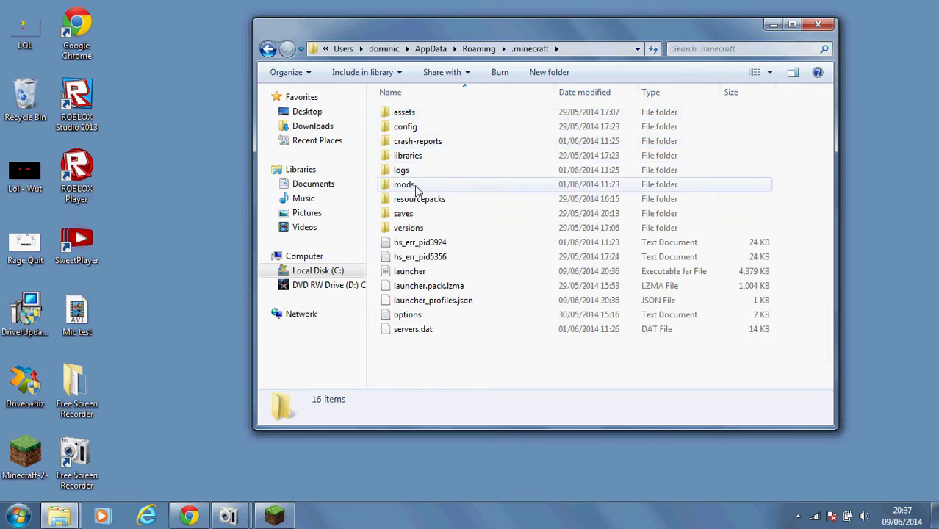
double_click(405, 185)
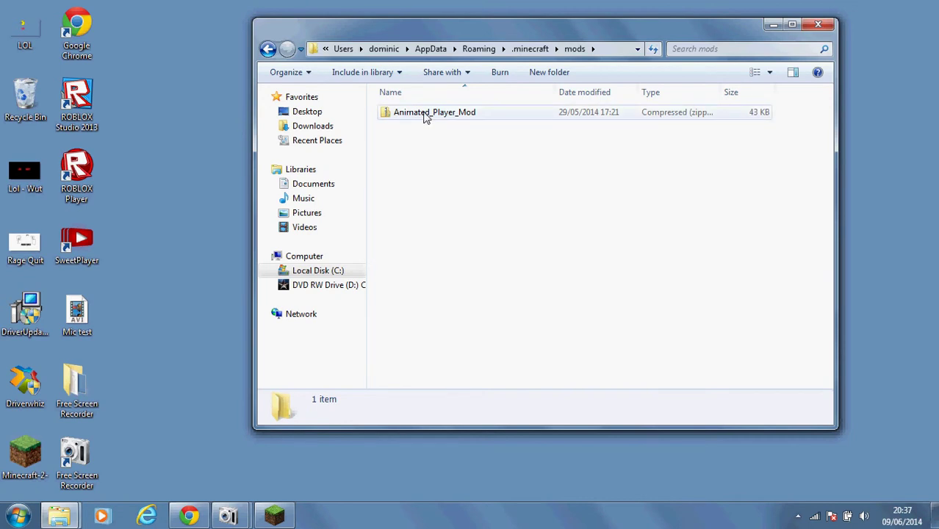
Examine the contents of the Animated_Player_Mod archive, return to the mods folder and close the window
right_click(424, 117)
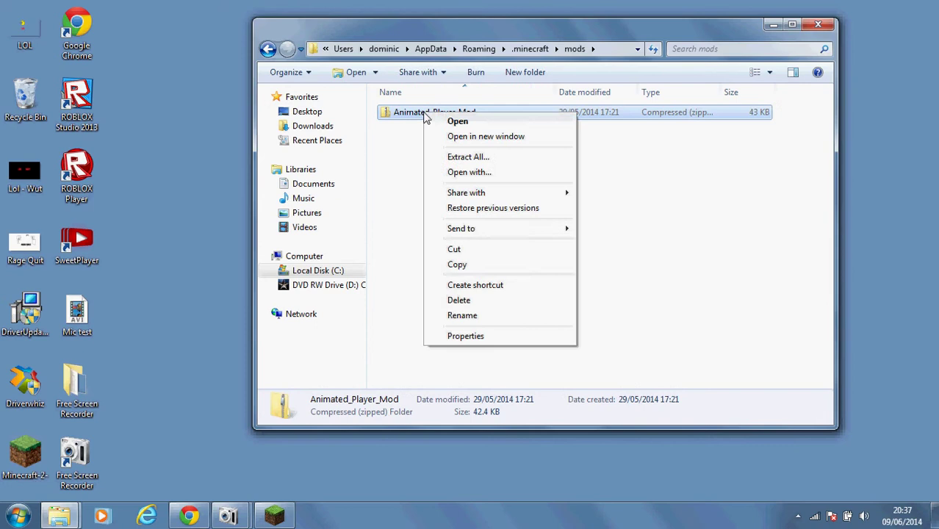
left_click(403, 182)
left_click(409, 122)
double_click(410, 118)
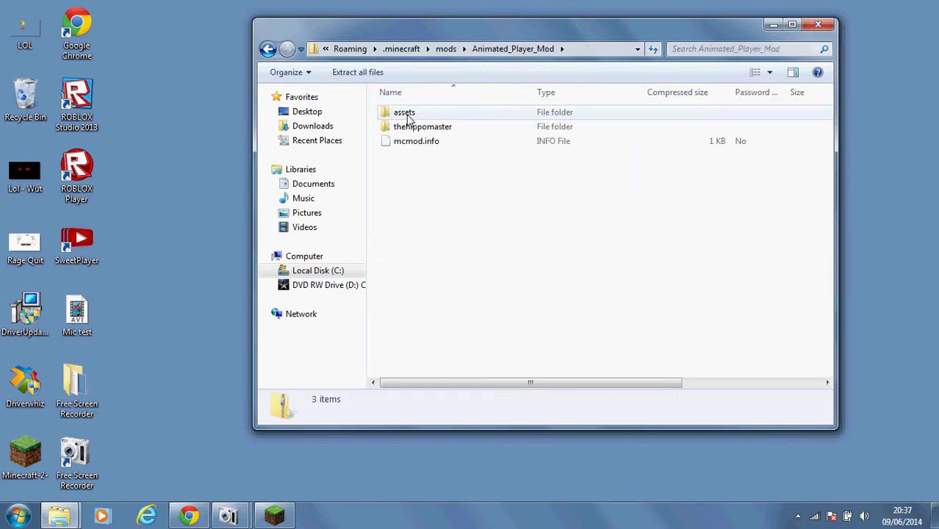
left_click(269, 50)
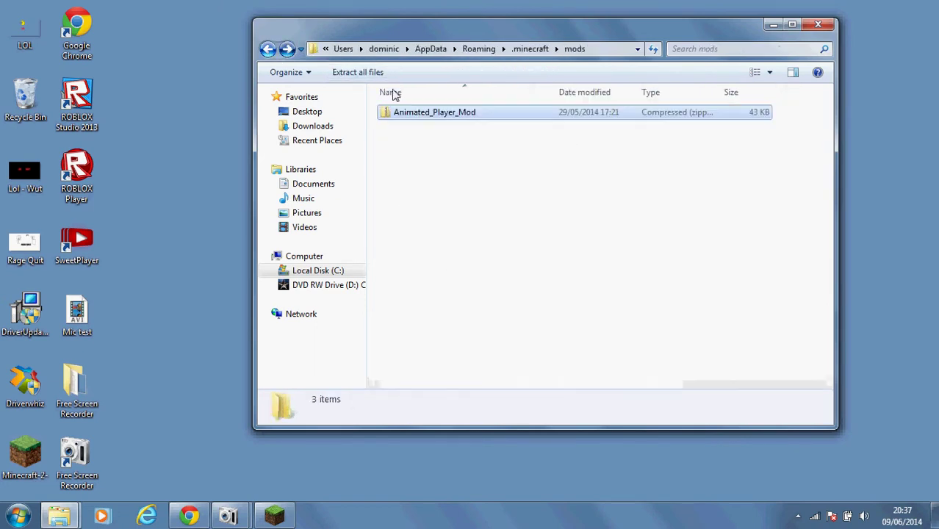
left_click(818, 25)
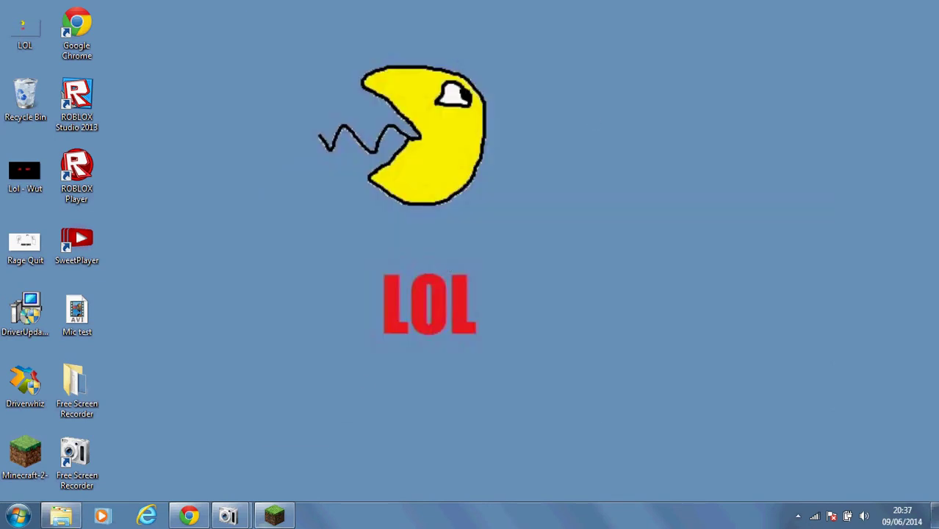
Switch back to the Minecraft Launcher, start the game with the Forge profile and examine the Forge entries in the crash report
left_click(275, 516)
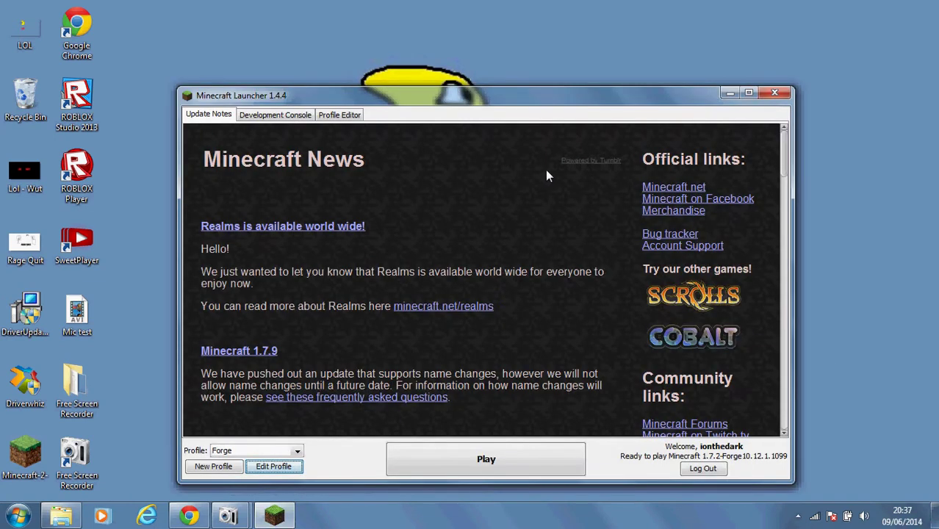
left_click(516, 457)
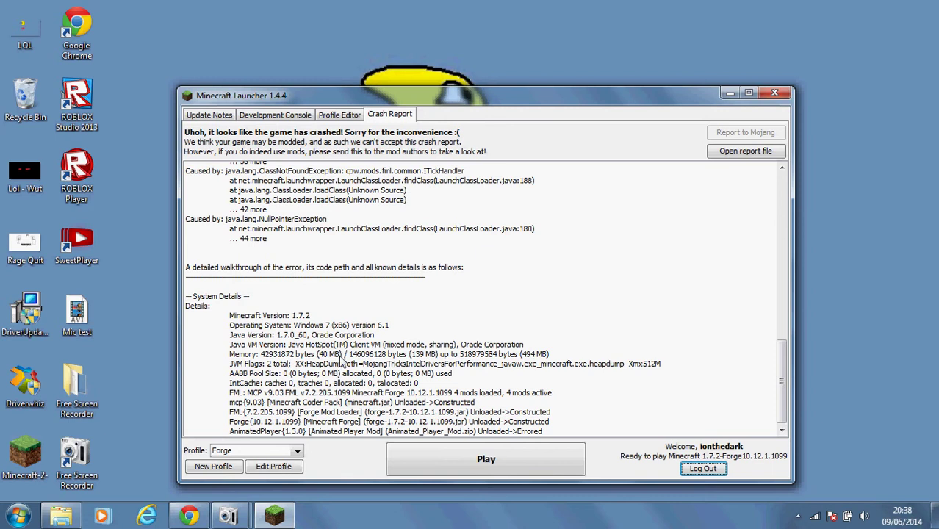
left_click_drag(283, 434, 433, 415)
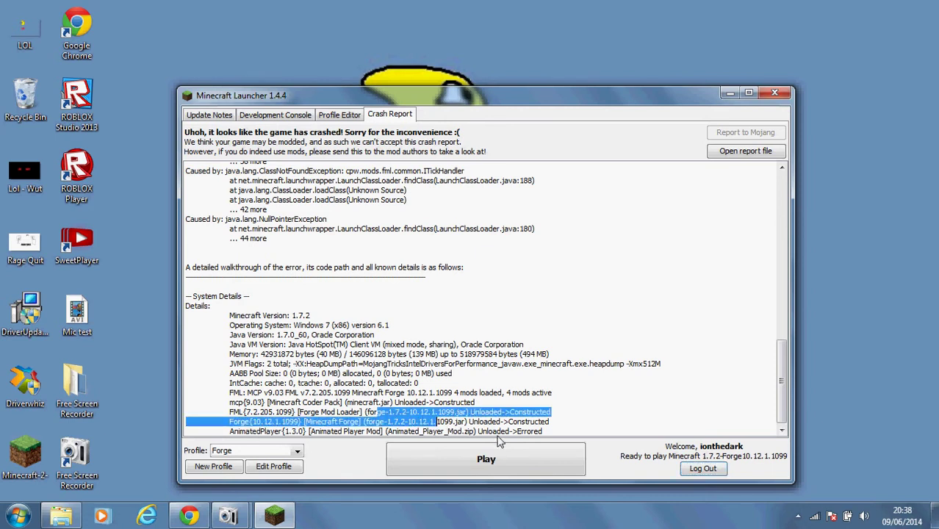
Examine the Animated Player Mod, Forge, Forge Mod Loader and Minecraft Coder Pack entries in the crash report's system details
left_click_drag(513, 431, 206, 434)
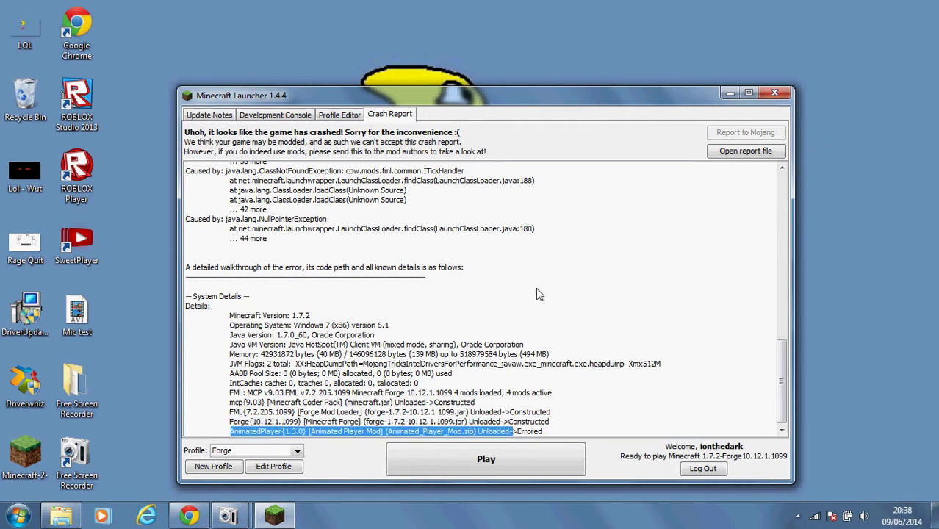
left_click_drag(552, 427, 228, 404)
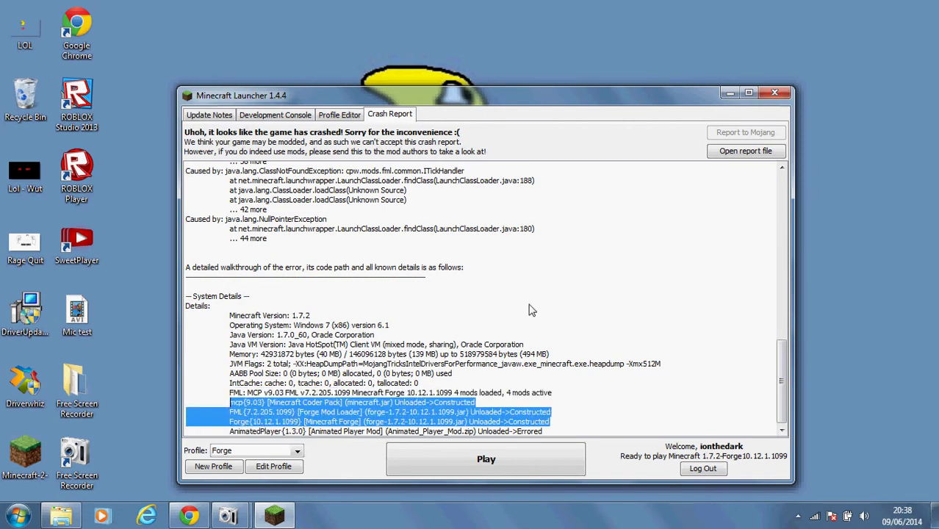
left_click(623, 269)
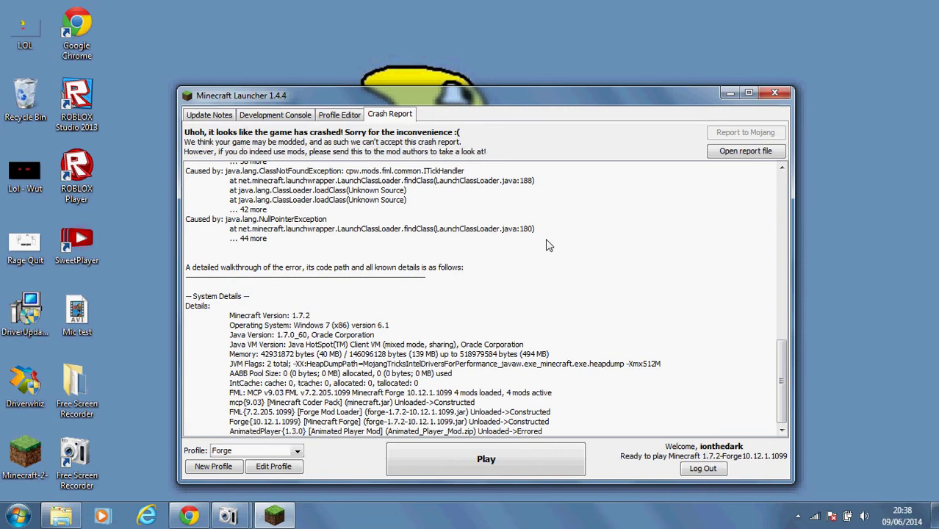
Close the Minecraft Launcher and switch to the Free Screen Recorder window
left_click(729, 93)
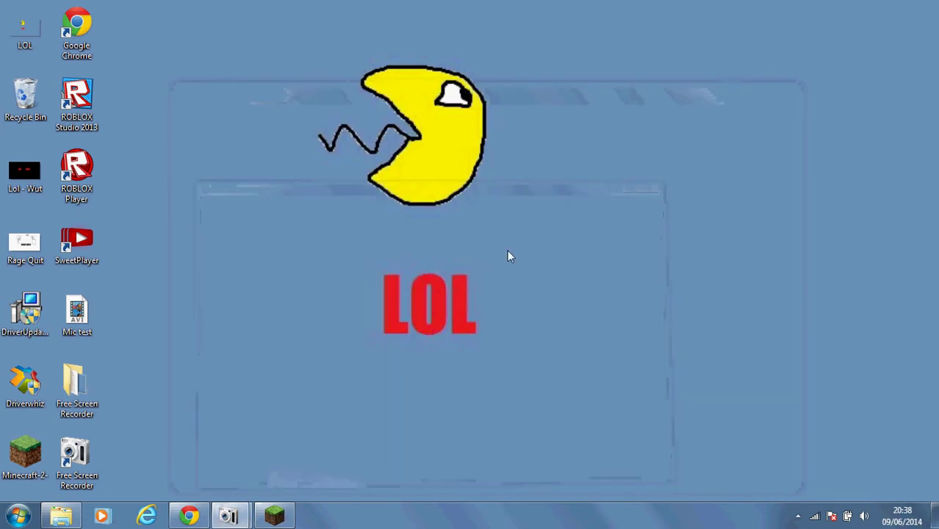
left_click(272, 512)
left_click(774, 98)
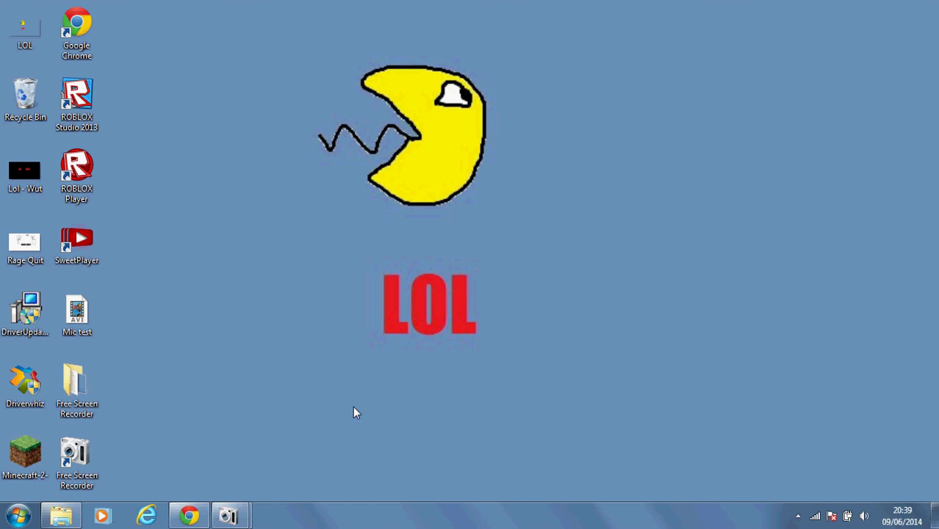
mouse_move(231, 518)
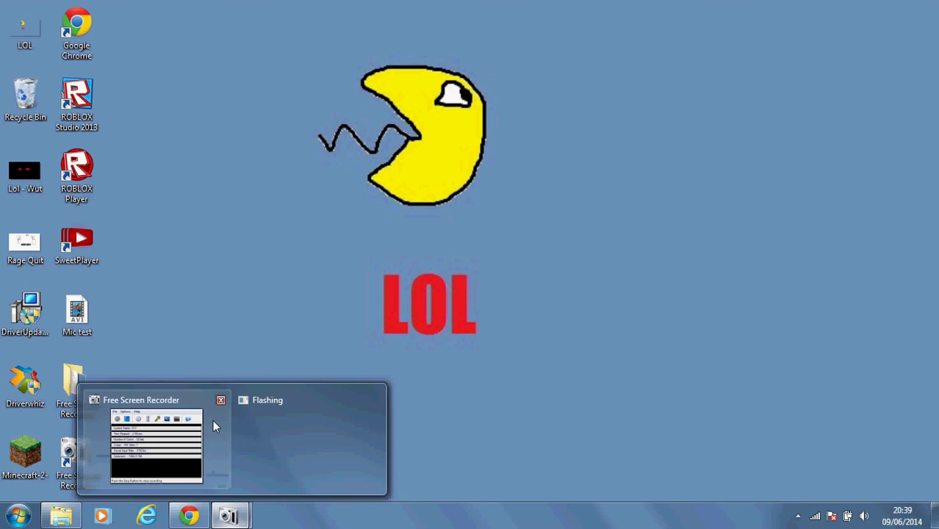
left_click(147, 420)
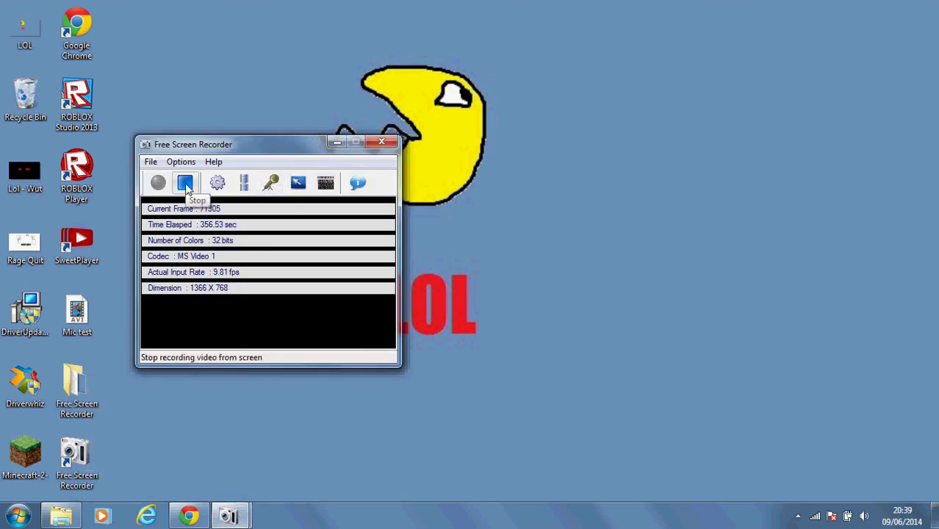